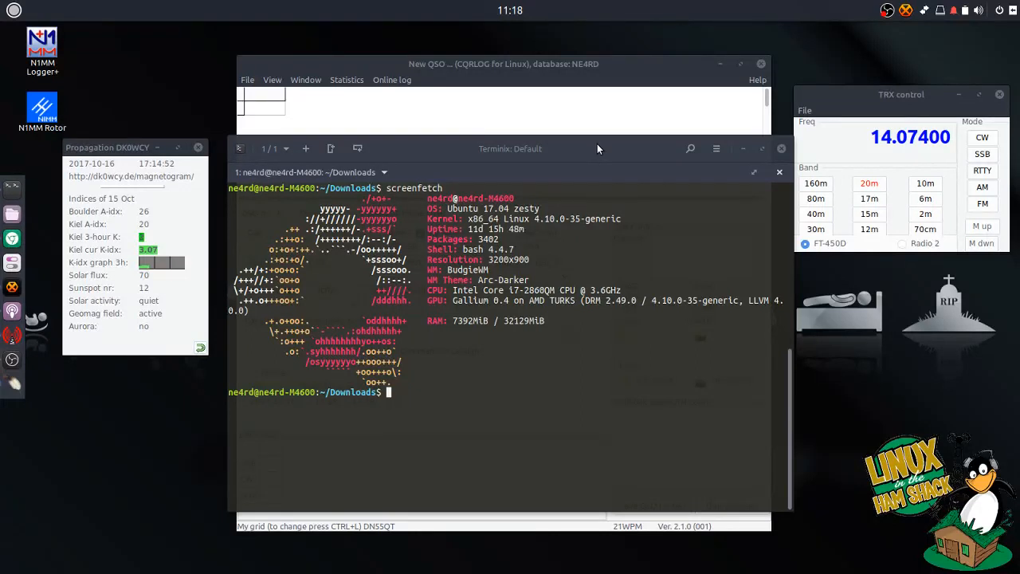
- Minimize the terminal to uncover the New QSO window of CQRLOG and shift that window slightly
{"action": "left_click_drag", "start_coordinate": [597, 143], "coordinate": [598, 129]}
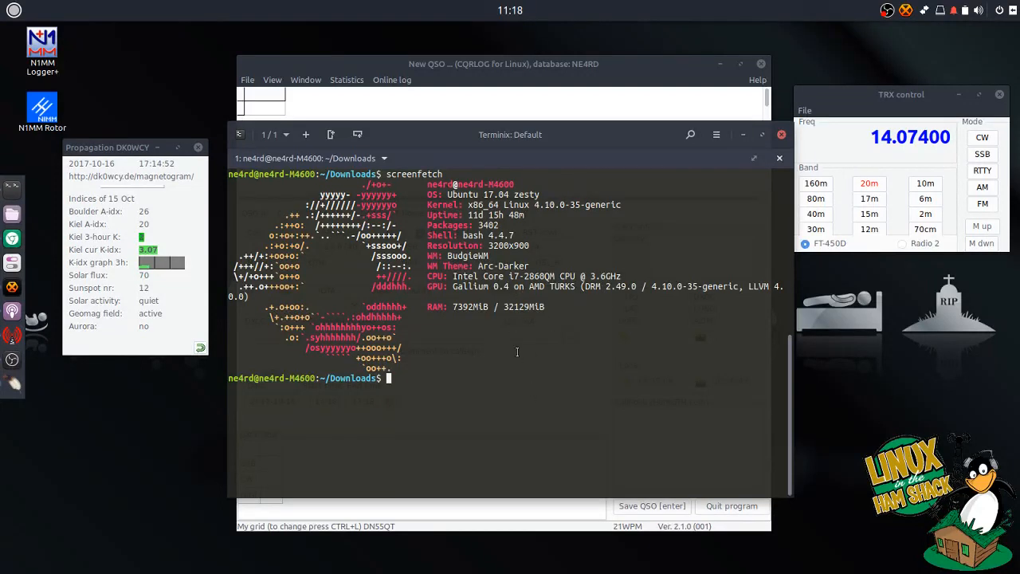
{"action": "left_click", "coordinate": [743, 136]}
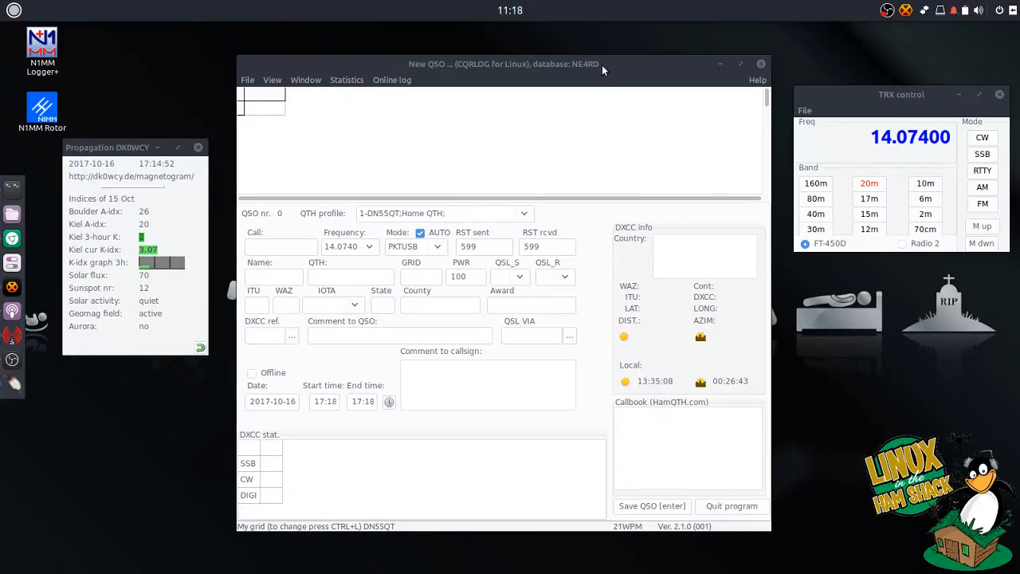
{"action": "left_click_drag", "start_coordinate": [601, 65], "coordinate": [595, 67]}
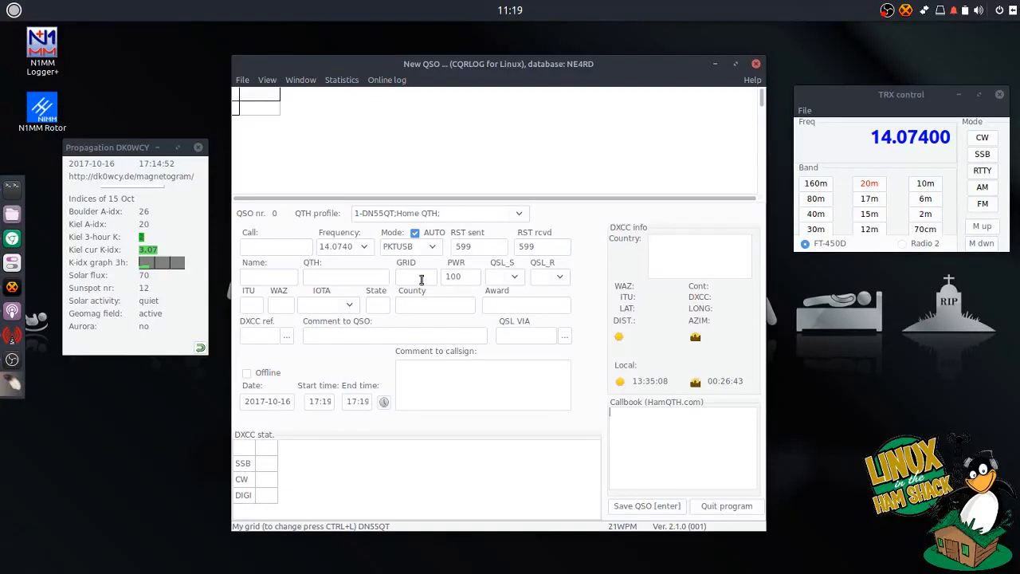
- Open the preferences for TRX control and display the radio two settings
{"action": "left_click", "coordinate": [242, 80]}
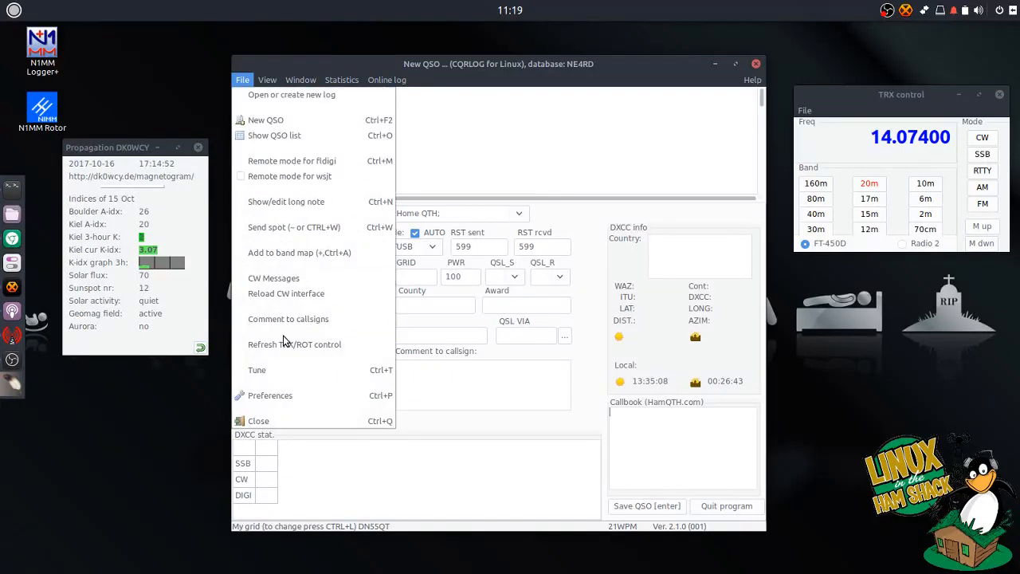
{"action": "left_click", "coordinate": [277, 396]}
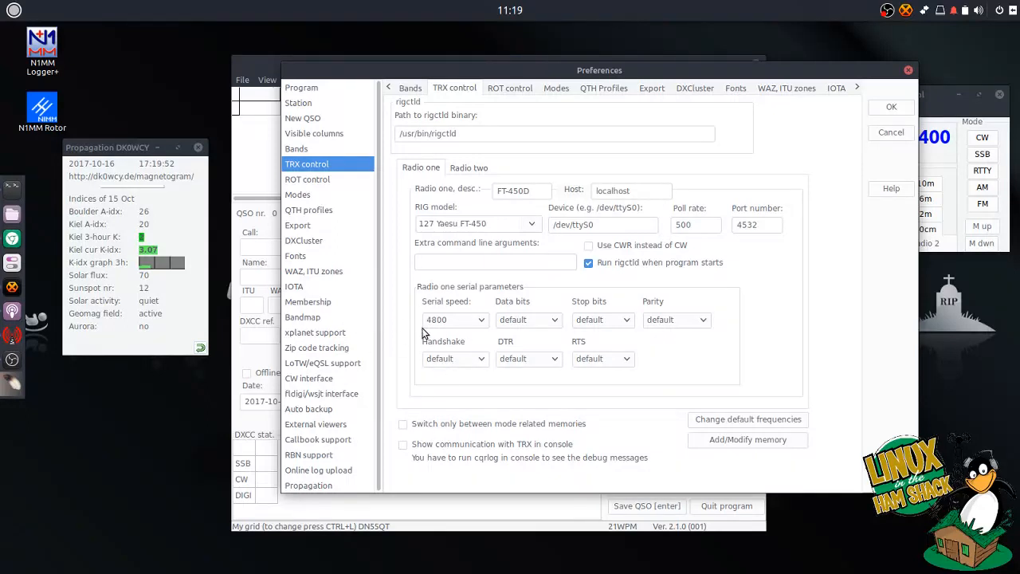
{"action": "left_click", "coordinate": [469, 165]}
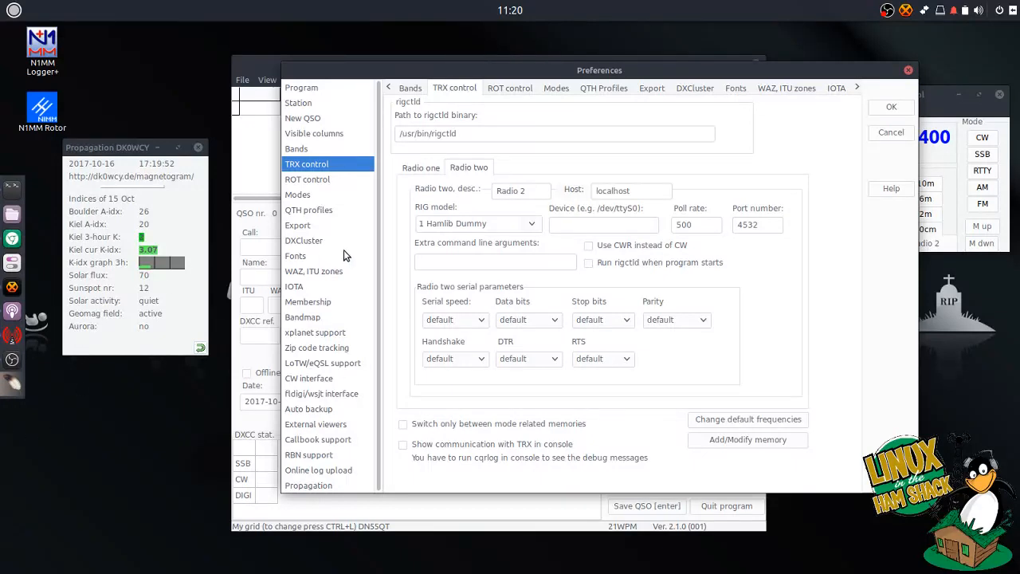
- Switch to the terminal and run "dmesg | grep USB | tail -1" to find the most recently attached USB serial device
{"action": "left_click", "coordinate": [12, 188]}
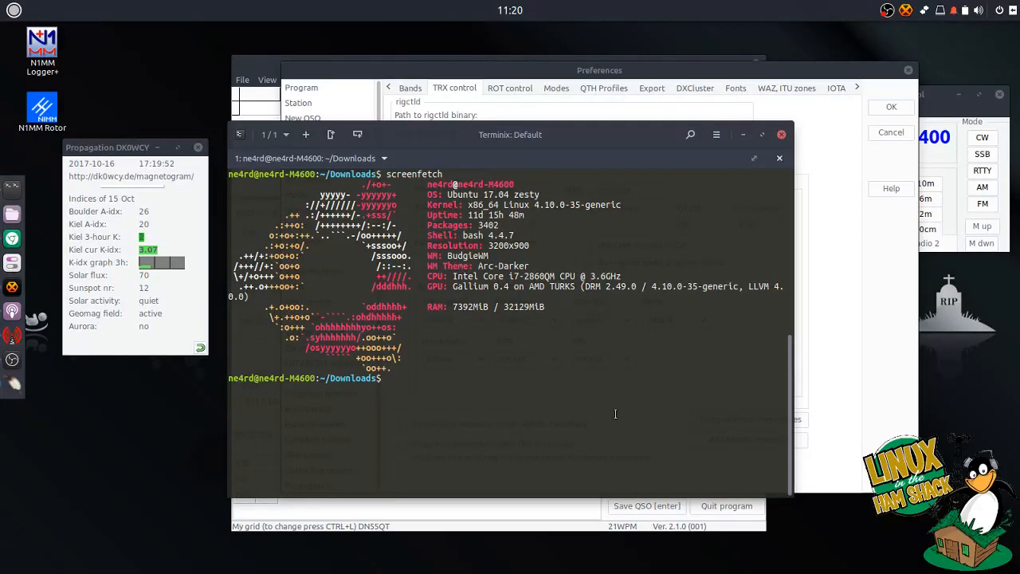
{"action": "type", "text": "dmesg |"}
{"action": "type", "text": "grep USB | tail -1"}
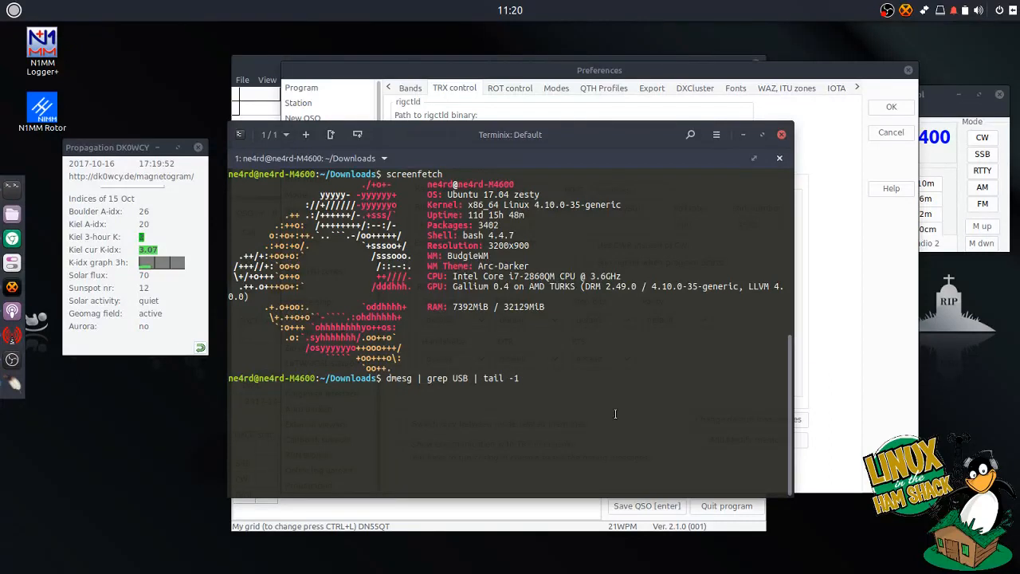
{"action": "key", "text": "Return"}
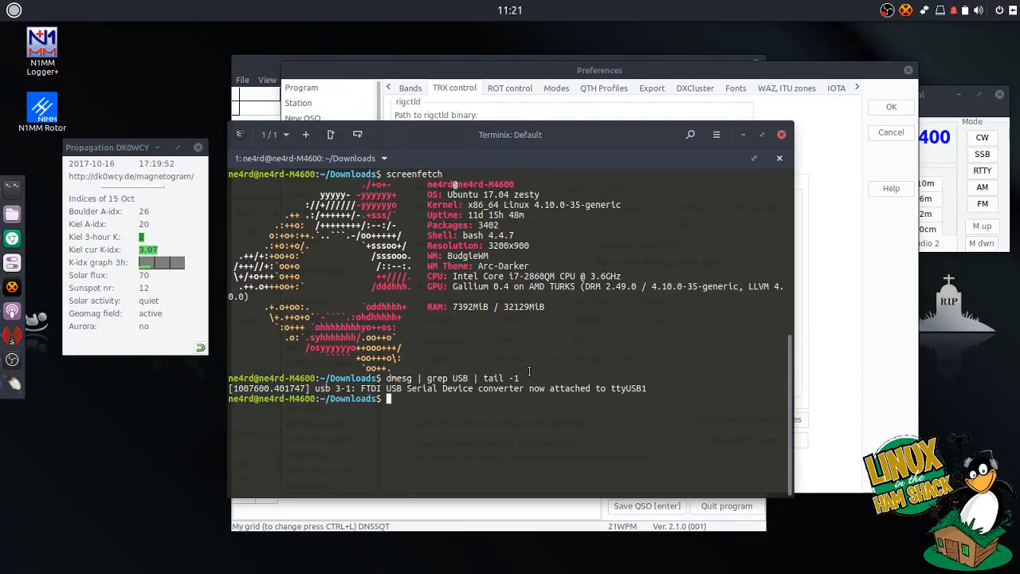
{"action": "left_click_drag", "start_coordinate": [601, 133], "coordinate": [621, 135]}
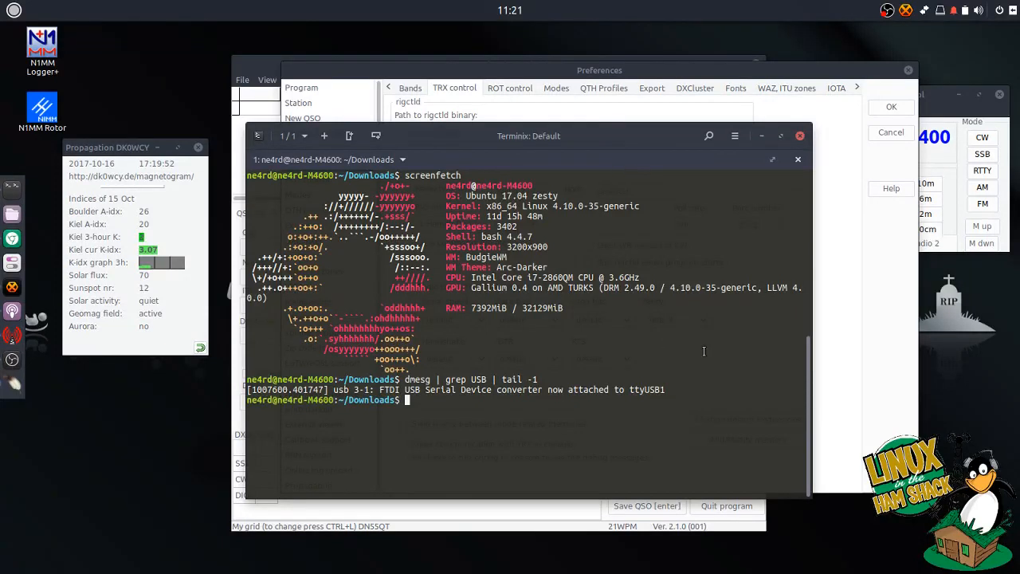
- Back in the CQRLOG preferences, set radio two's description to IC-703 and its rig model to 355 Icom IC-703
{"action": "left_click", "coordinate": [519, 68]}
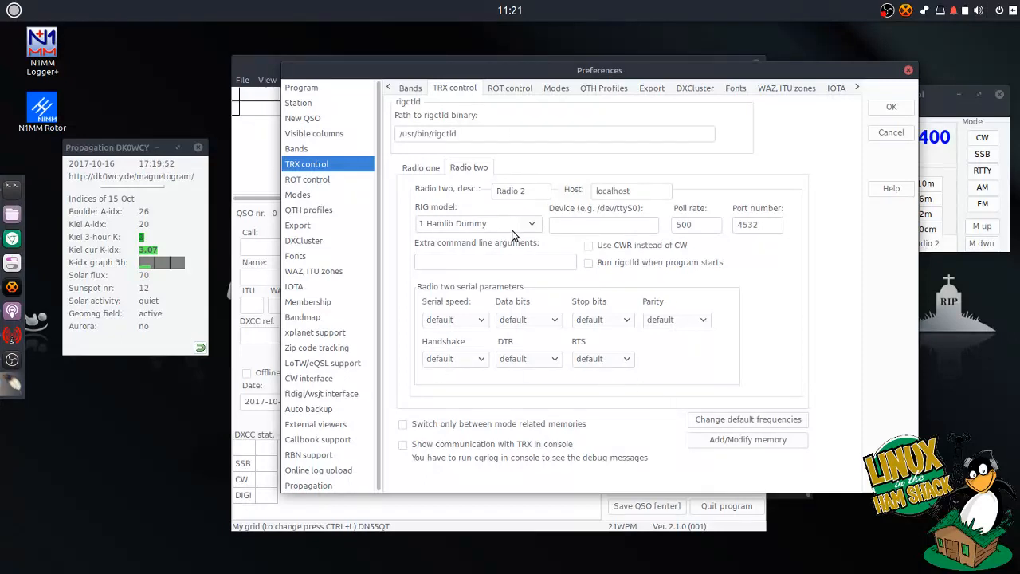
{"action": "triple_click", "coordinate": [509, 190]}
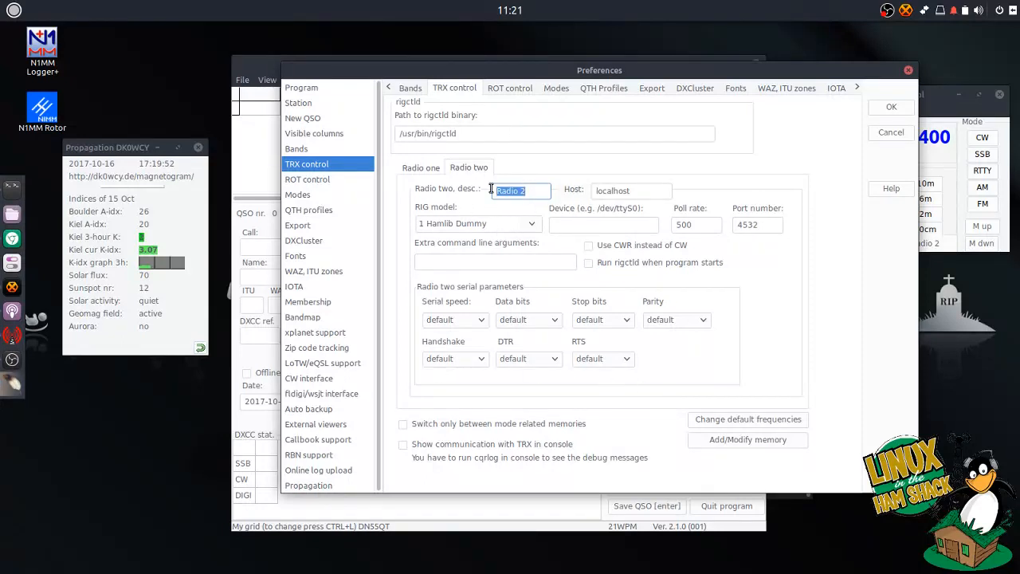
{"action": "type", "text": "IC-703"}
{"action": "key", "text": "Tab"}
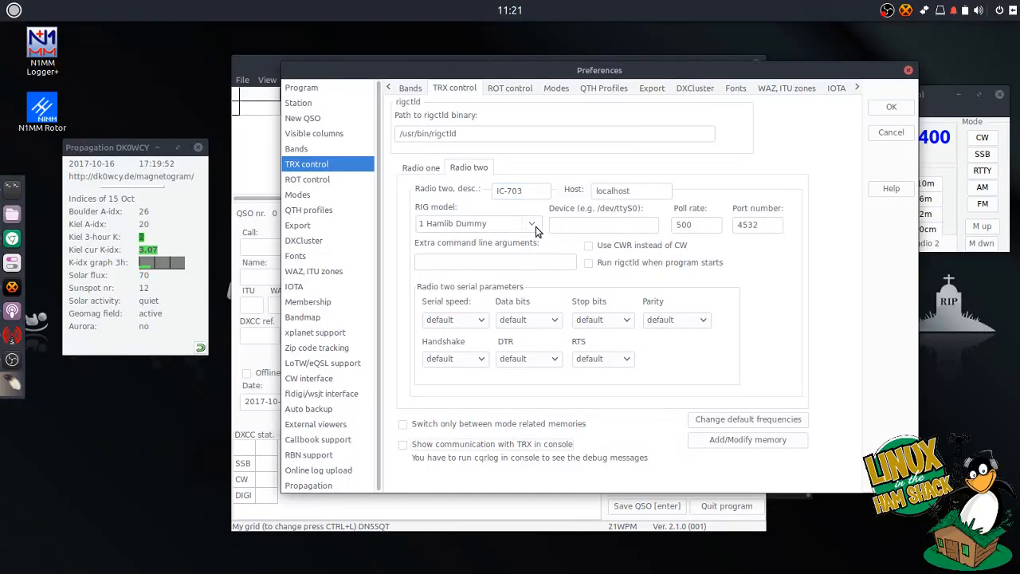
{"action": "left_click", "coordinate": [536, 229]}
{"action": "scroll", "coordinate": [504, 283], "scroll_direction": "down", "scroll_amount": 5}
{"action": "scroll", "coordinate": [504, 286], "scroll_direction": "down", "scroll_amount": 20}
{"action": "scroll", "coordinate": [504, 287], "scroll_direction": "down", "scroll_amount": 10}
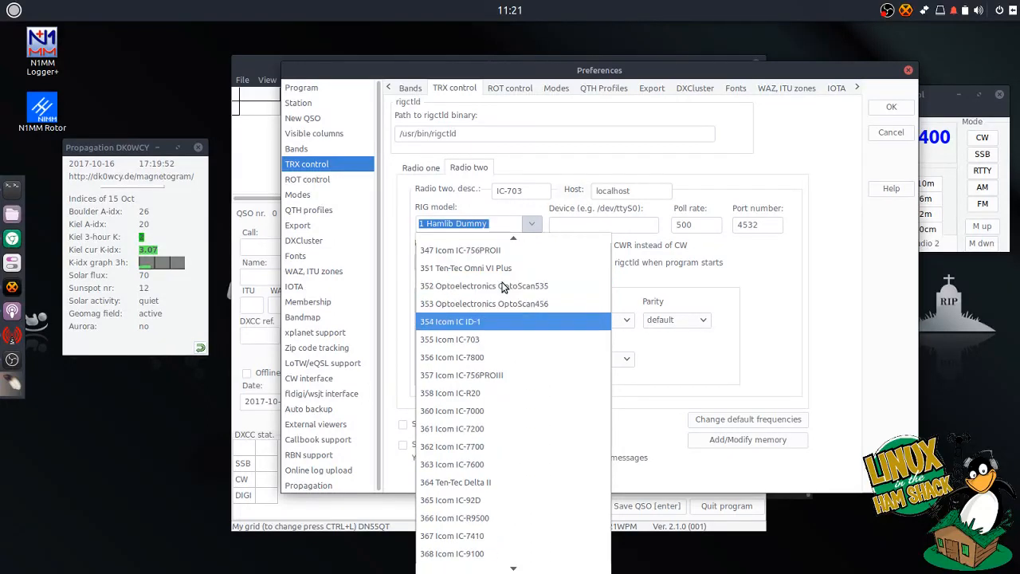
{"action": "left_click", "coordinate": [465, 341]}
- Set radio two's device to /dev/ttyUSB1, keeping the poll rate and port number as they are
{"action": "left_click", "coordinate": [589, 229]}
{"action": "type", "text": "/dev/"}
{"action": "type", "text": "ttyt"}
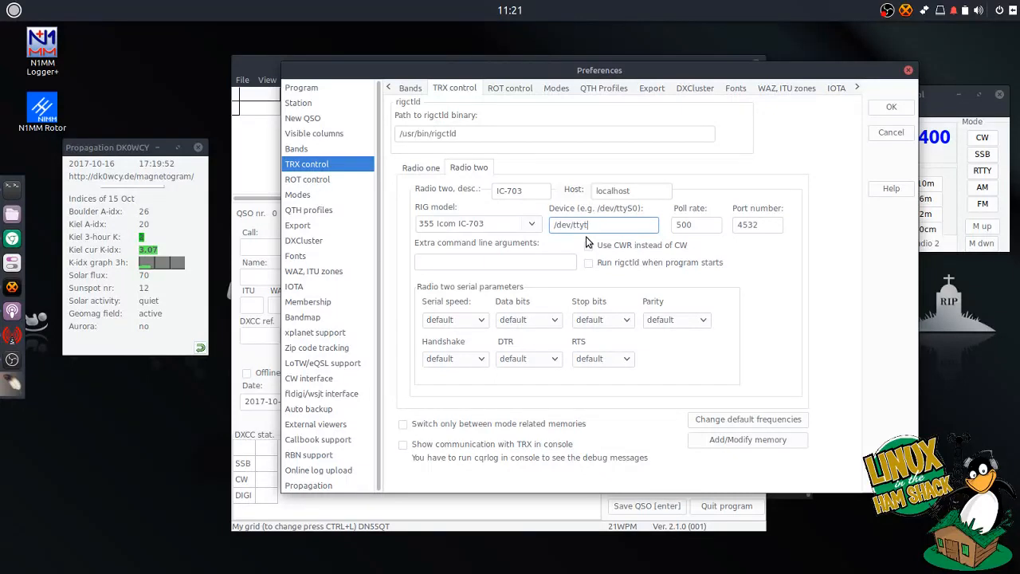
{"action": "key", "text": "BackSpace"}
{"action": "type", "text": "USB1"}
{"action": "key", "text": "Tab"}
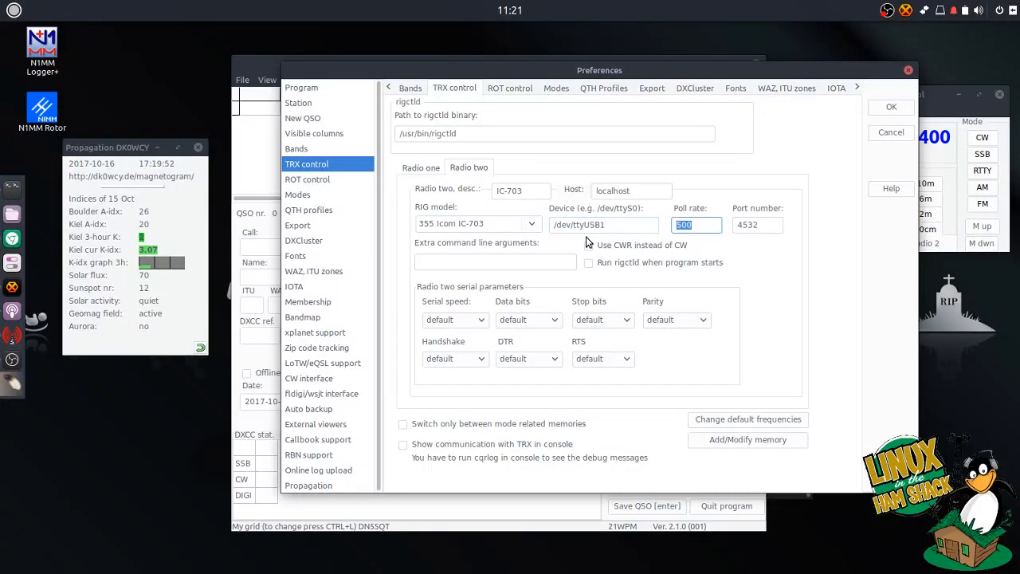
{"action": "key", "text": "Tab"}
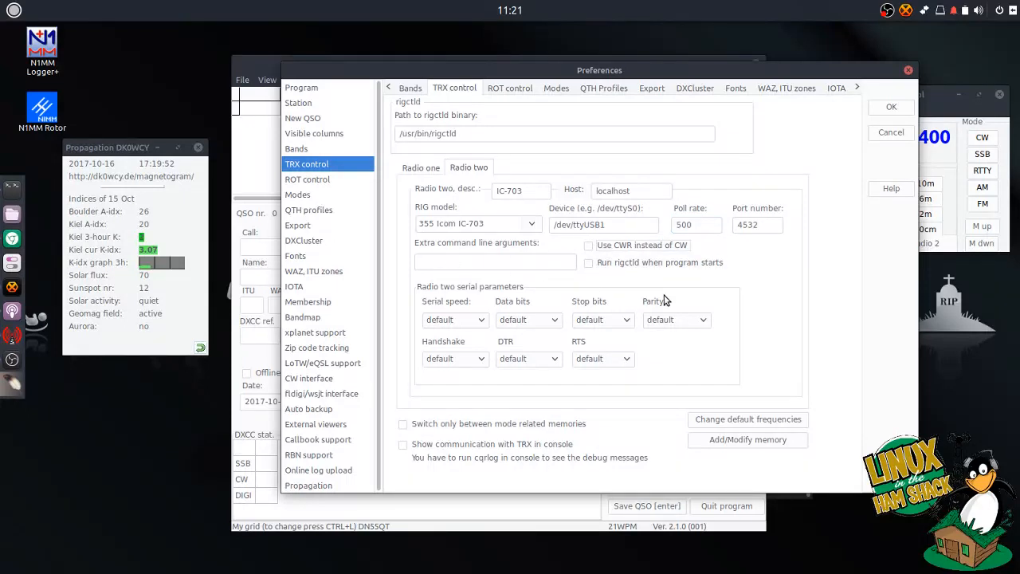
- Make rigctld run at program start for radio two and set its serial speed to 9600
{"action": "left_click", "coordinate": [589, 263]}
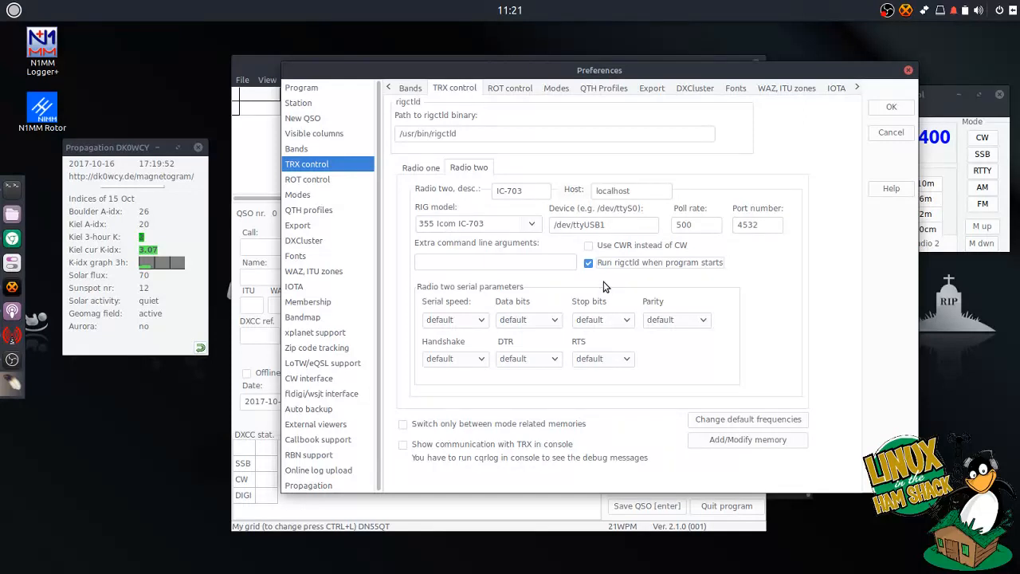
{"action": "left_click", "coordinate": [480, 323]}
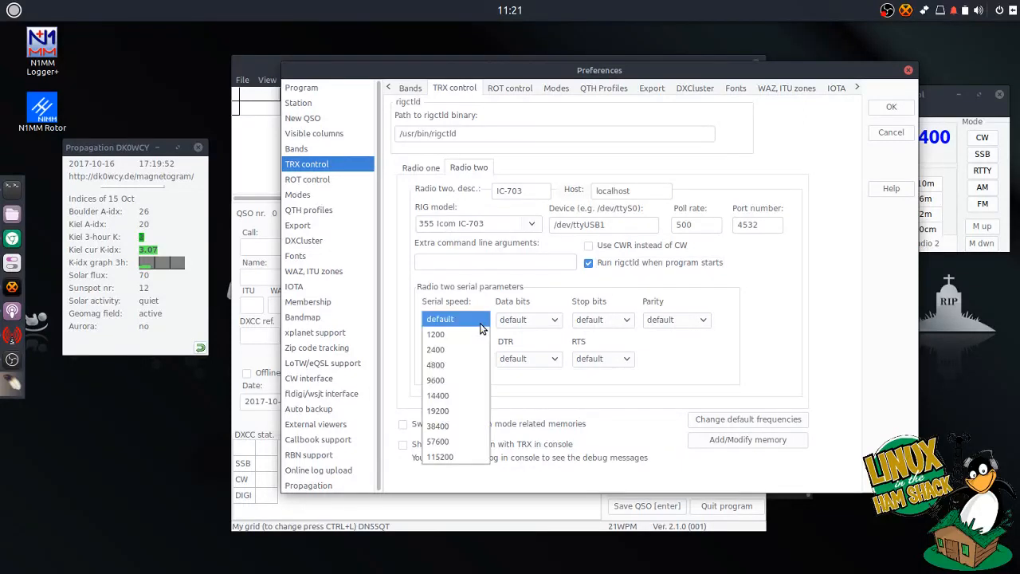
{"action": "left_click", "coordinate": [468, 381]}
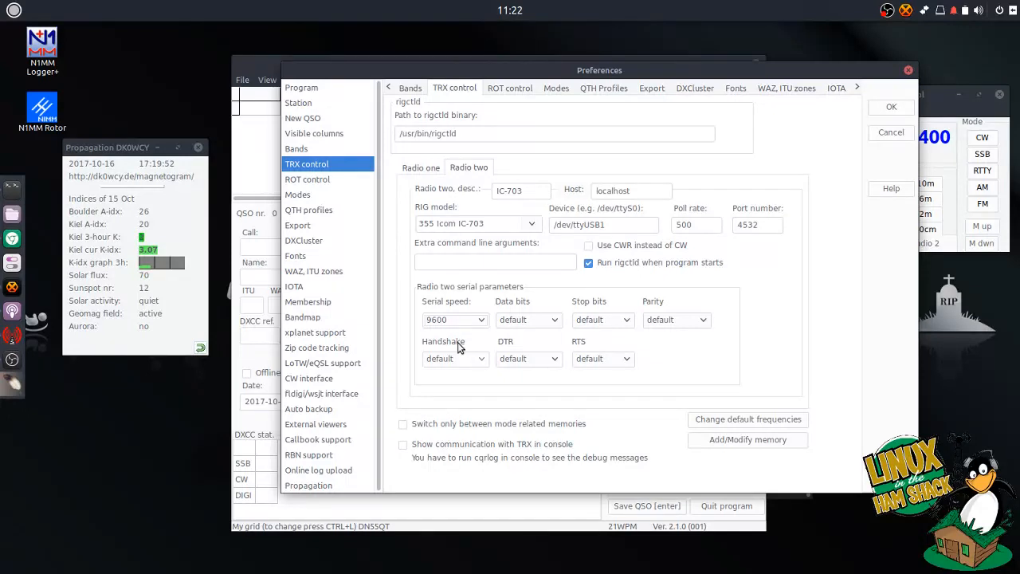
- Compare radio one's settings with those of radio two, including the port number, and save the preferences
{"action": "left_click", "coordinate": [420, 169]}
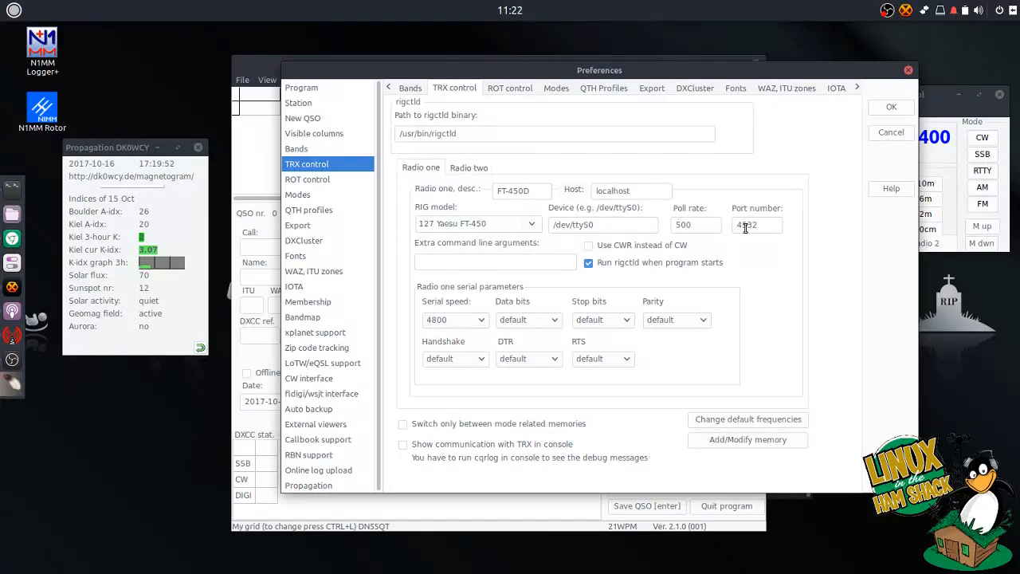
{"action": "left_click", "coordinate": [471, 169]}
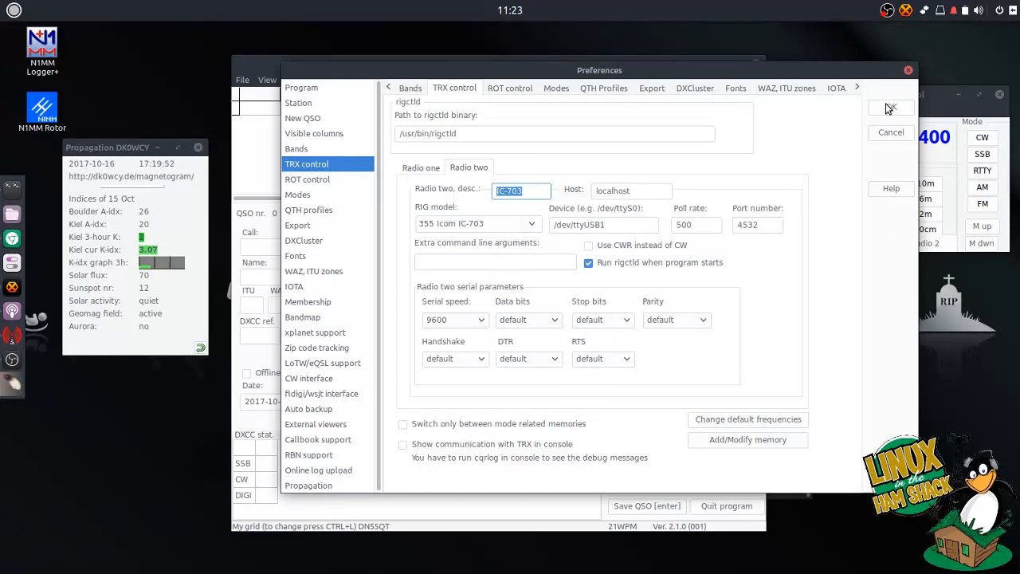
{"action": "left_click_drag", "start_coordinate": [860, 72], "coordinate": [772, 123]}
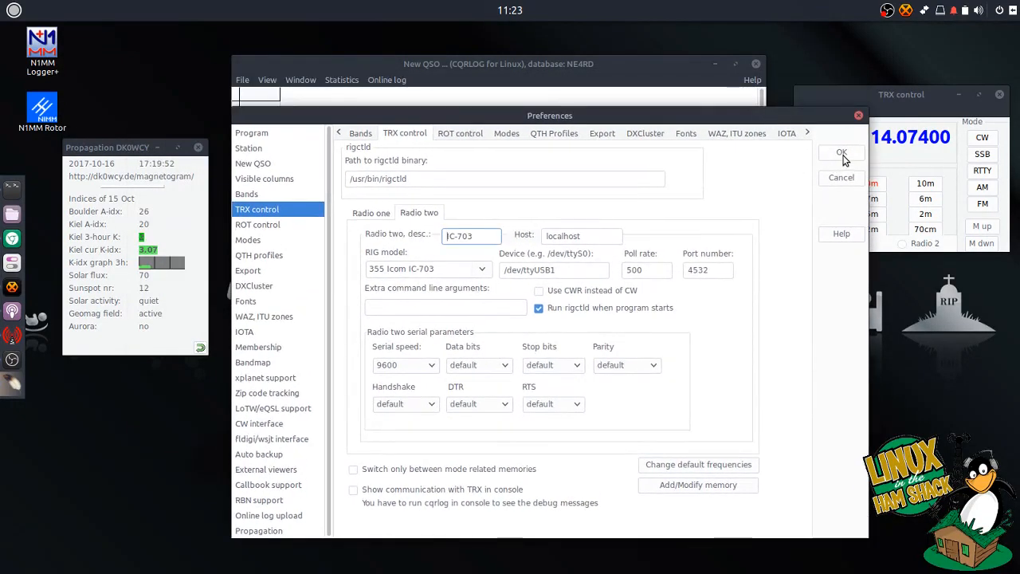
{"action": "left_click", "coordinate": [843, 155]}
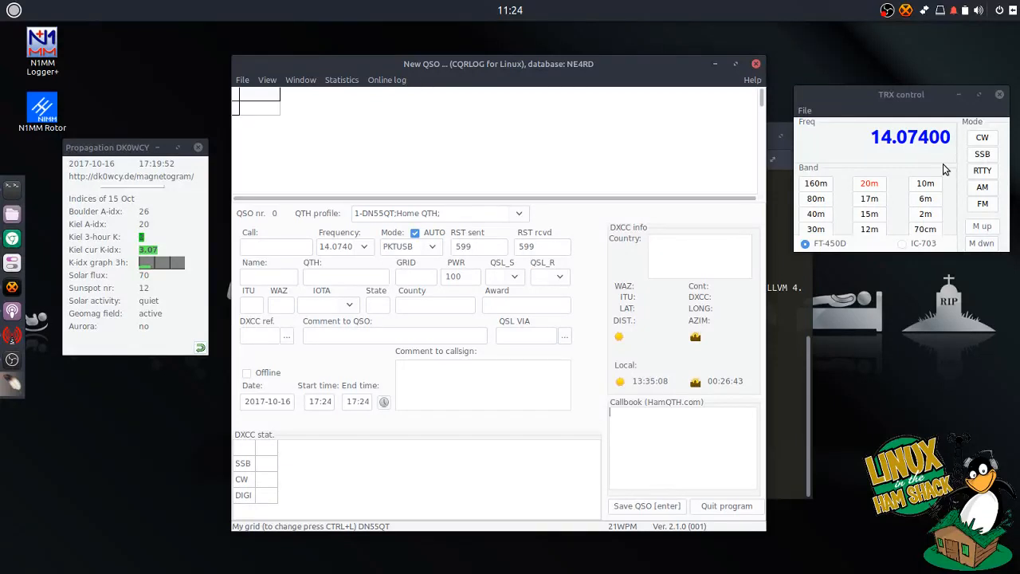
- Make IC-703 the active radio in TRX control and check its daemon in the terminal with "ps -ef | grep rigctl"
{"action": "left_click", "coordinate": [904, 248]}
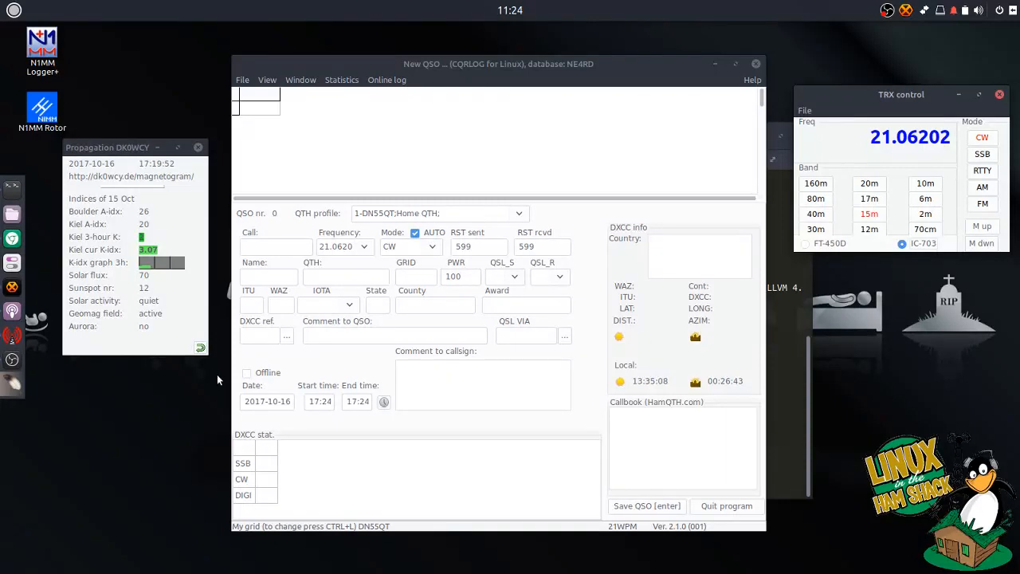
{"action": "left_click", "coordinate": [12, 189]}
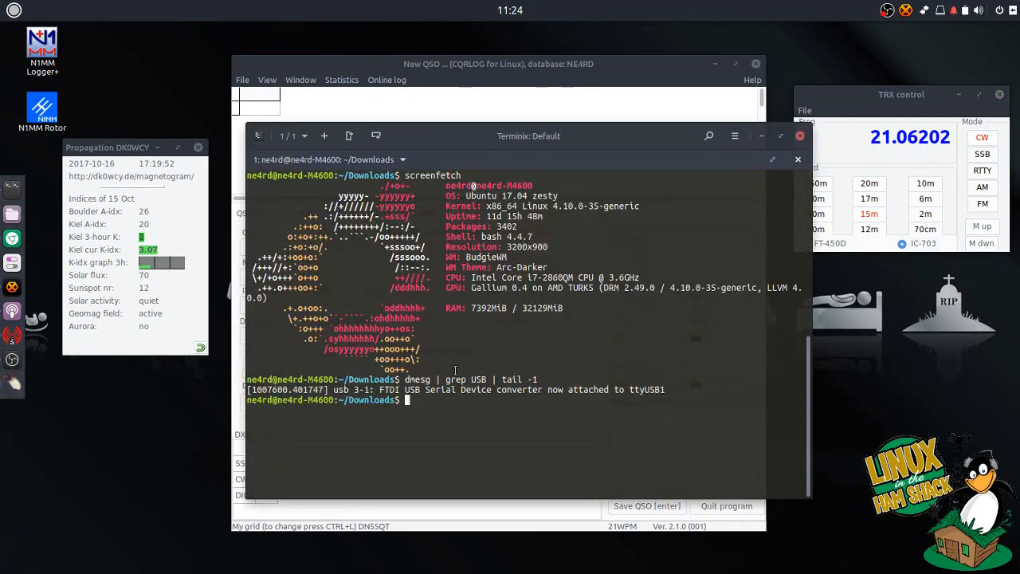
{"action": "key", "text": "Up"}
{"action": "key", "text": "Up"}
{"action": "key", "text": "Up"}
{"action": "key", "text": "Up"}
{"action": "key", "text": "Return"}
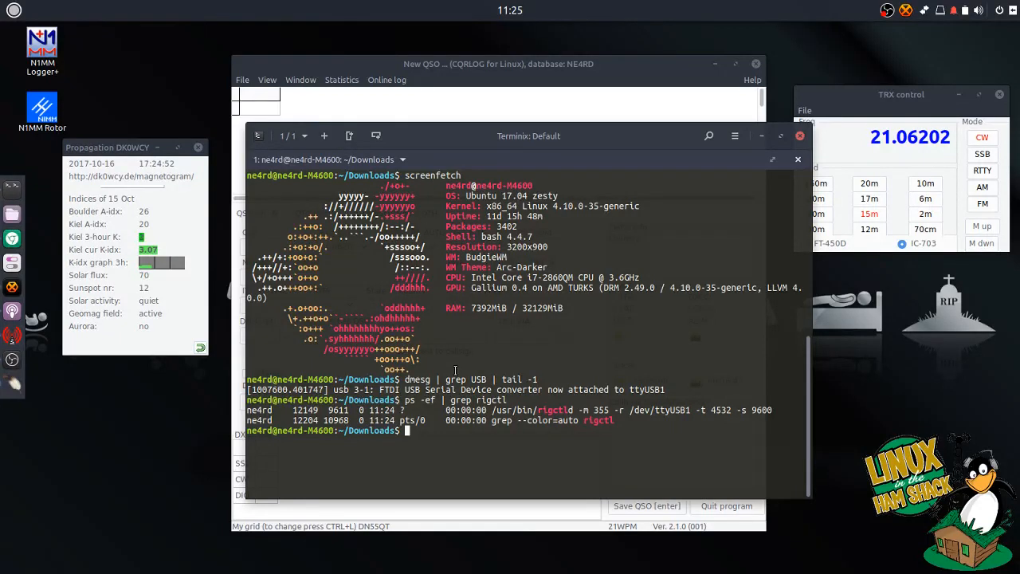
- Switch the active radio to FT-450D and rerun "ps -ef | grep rigctl" in the terminal
{"action": "left_click", "coordinate": [840, 247]}
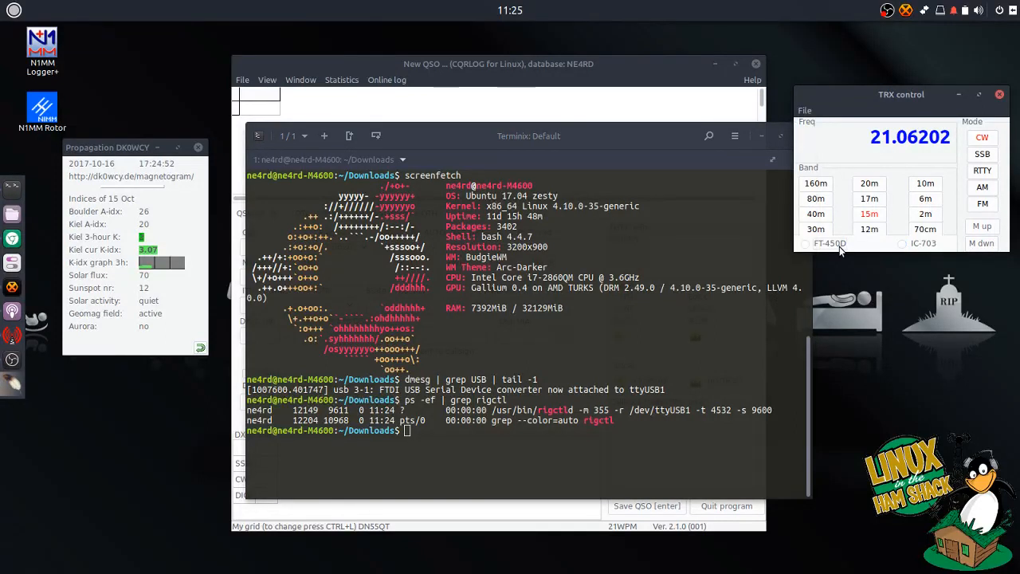
{"action": "left_click", "coordinate": [839, 246]}
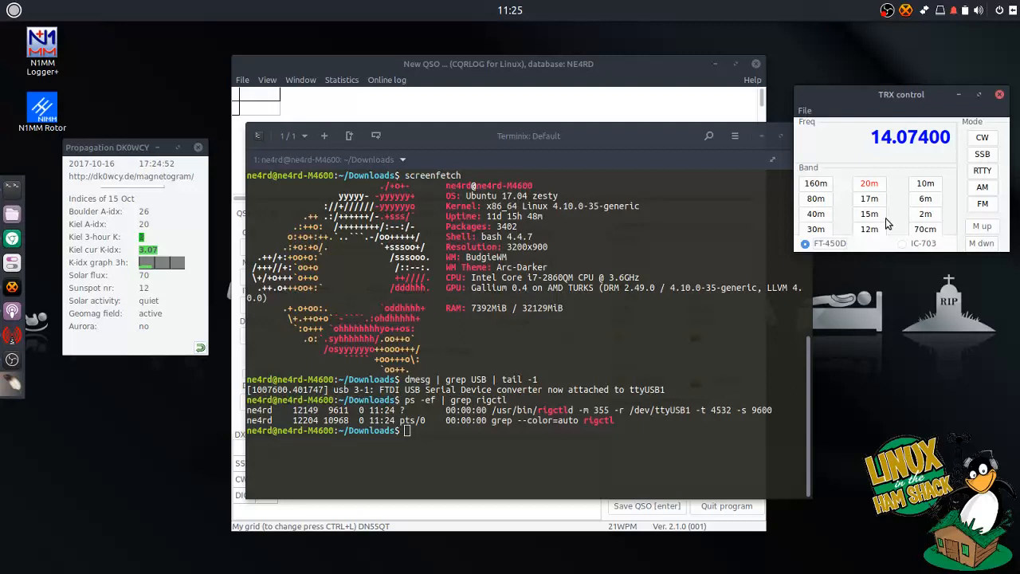
{"action": "left_click", "coordinate": [638, 441]}
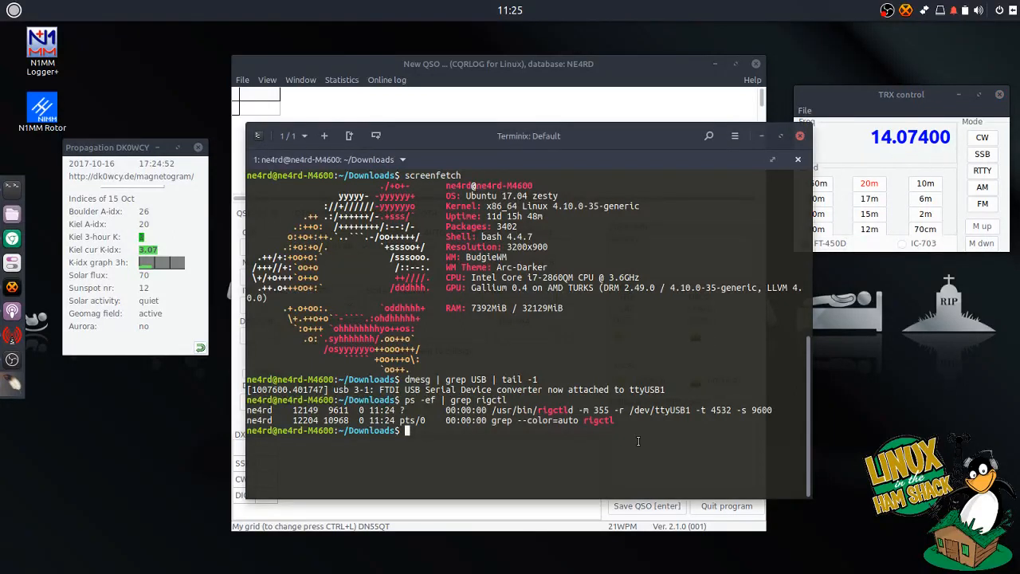
{"action": "key", "text": "Up"}
{"action": "key", "text": "Return"}
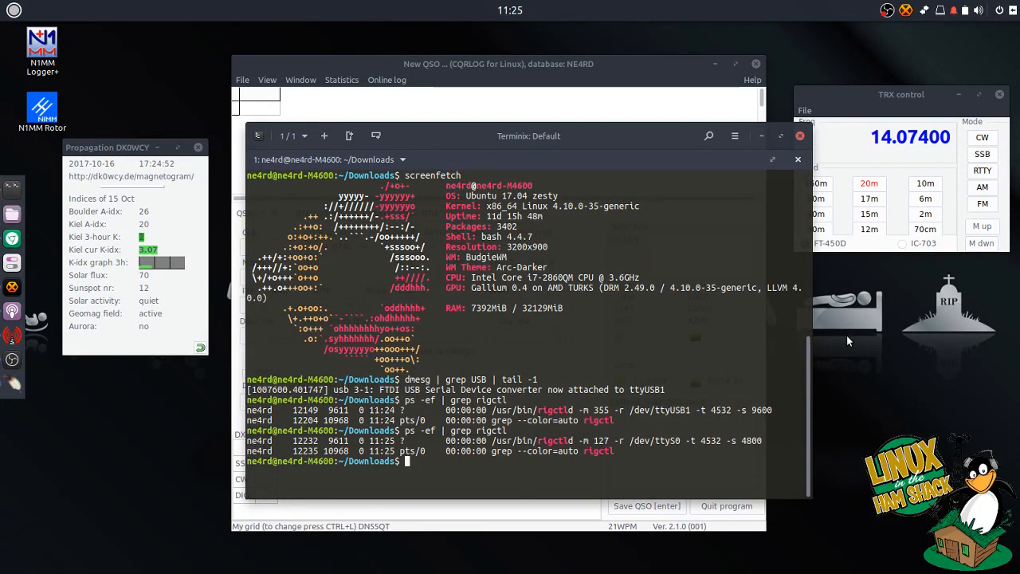
- Switch the active radio back to IC-703 and list the rigctl processes again in the terminal
{"action": "left_click", "coordinate": [905, 249]}
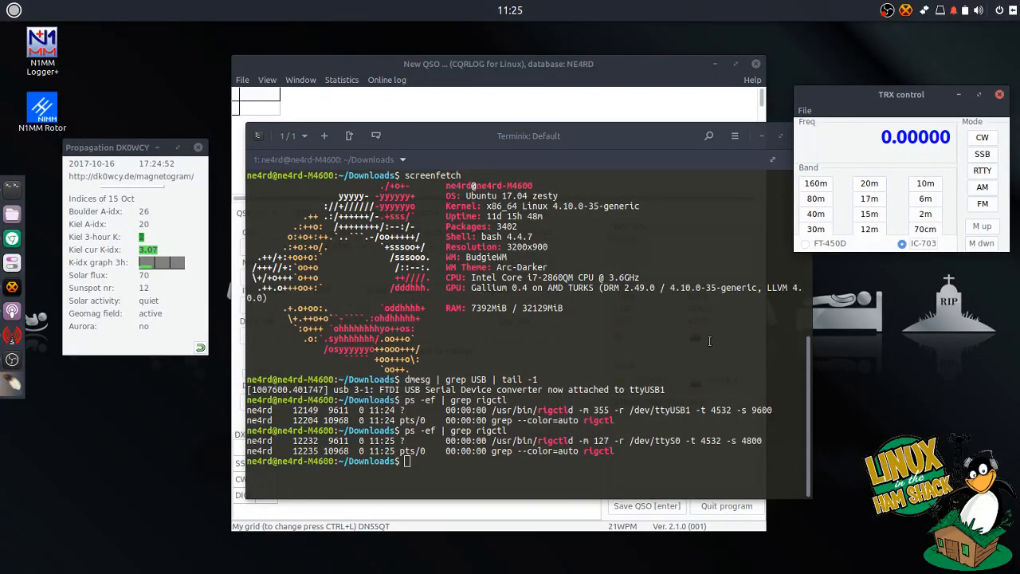
{"action": "left_click", "coordinate": [638, 486]}
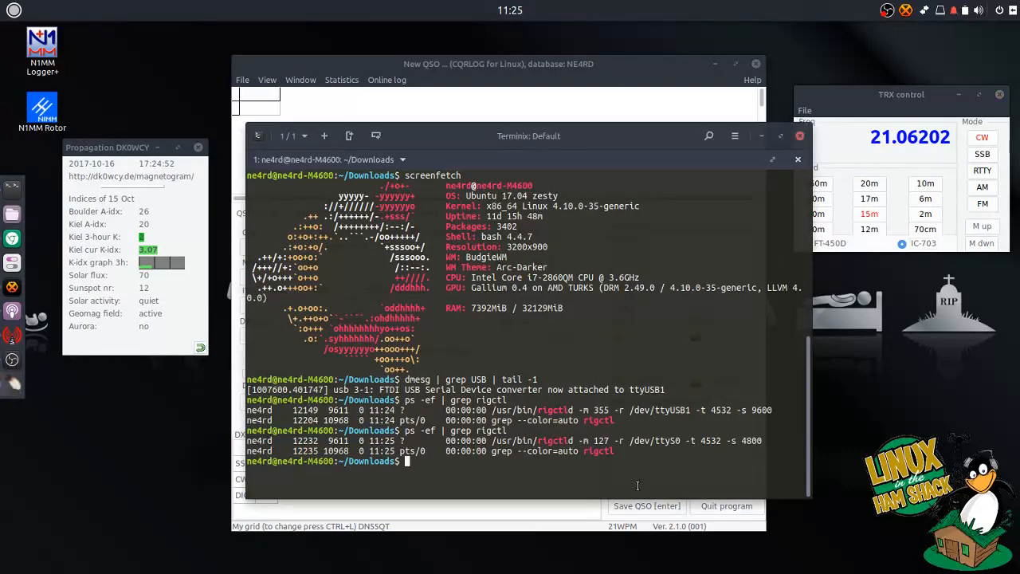
{"action": "key", "text": "Up"}
{"action": "key", "text": "Return"}
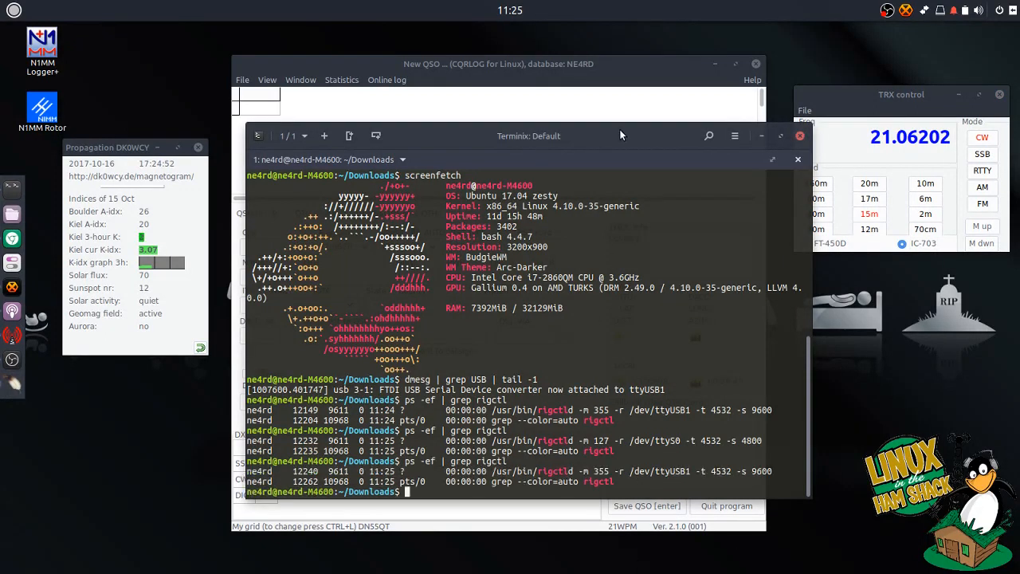
- Minimize the terminal and enable CQRLOG's remote mode for wsjt
{"action": "left_click_drag", "start_coordinate": [621, 135], "coordinate": [606, 126]}
{"action": "left_click", "coordinate": [747, 126]}
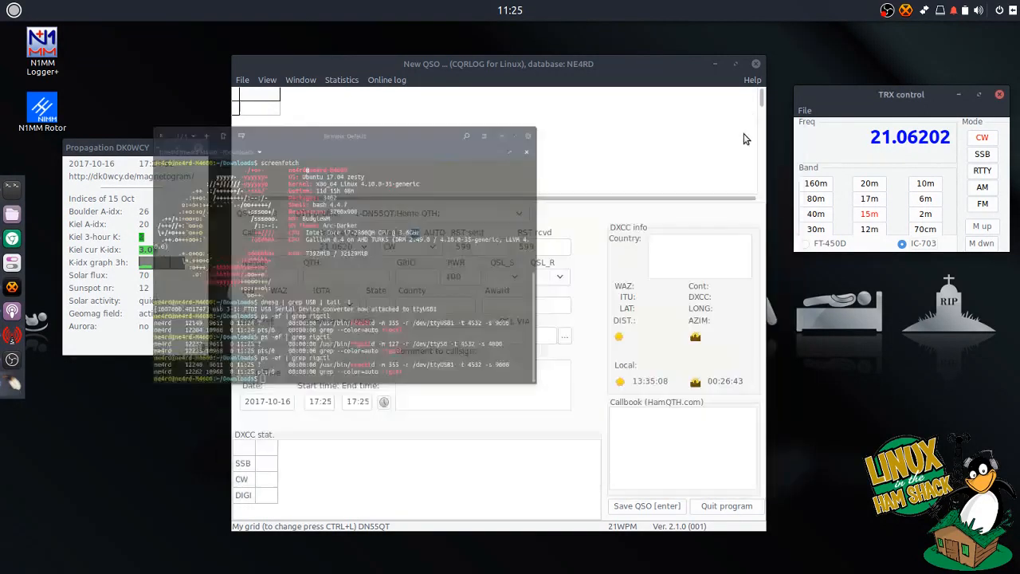
{"action": "left_click", "coordinate": [247, 81]}
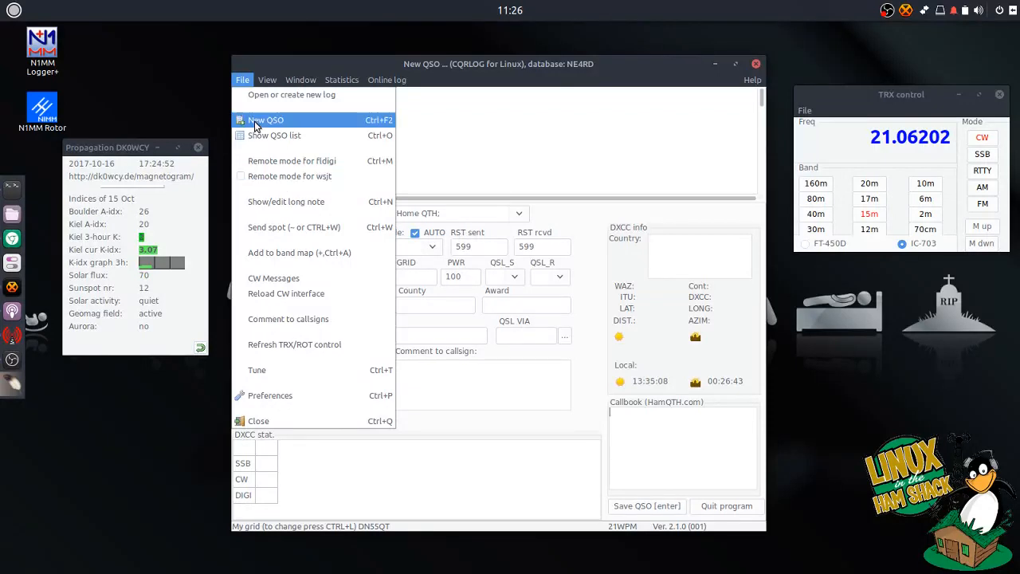
{"action": "left_click", "coordinate": [292, 176]}
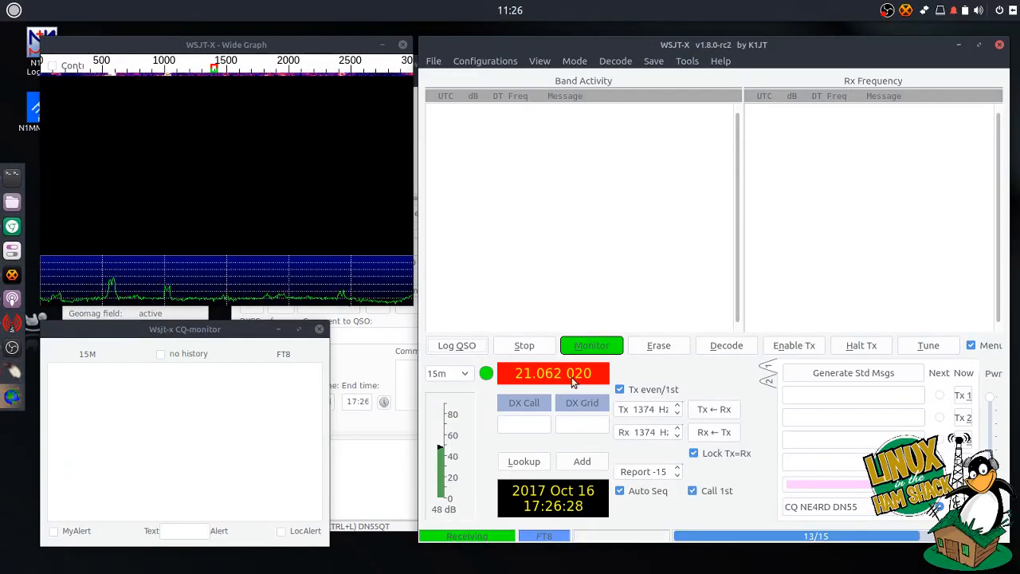
- Select the 14.074 000 MHz working frequency on the 20m band in WSJT-X
{"action": "left_click", "coordinate": [468, 379]}
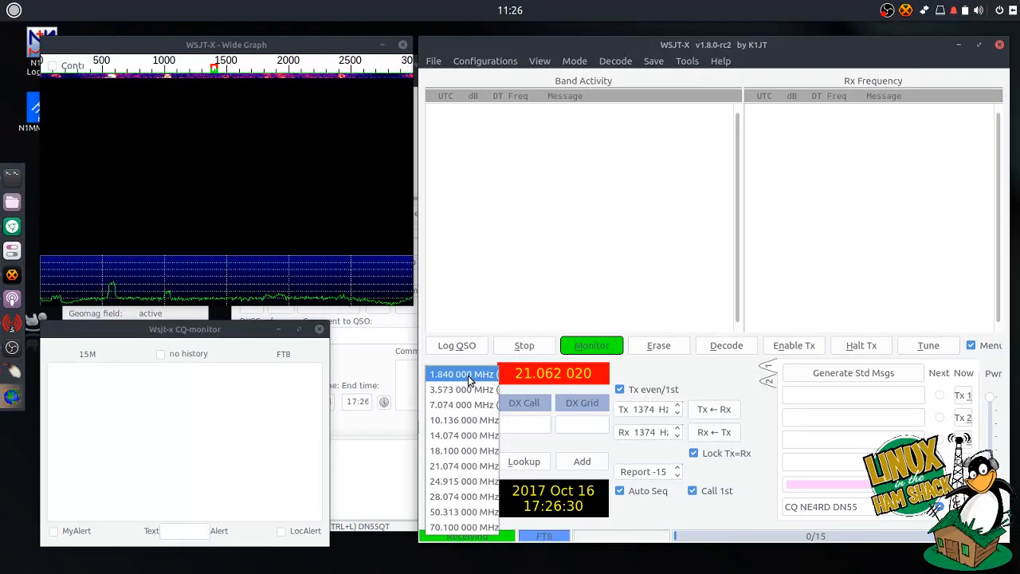
{"action": "left_click", "coordinate": [465, 438]}
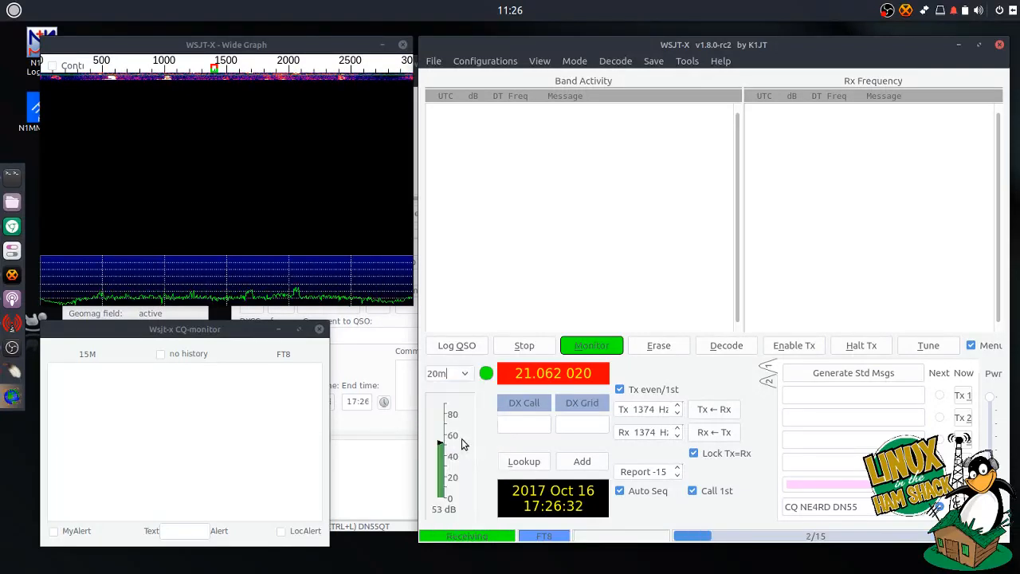